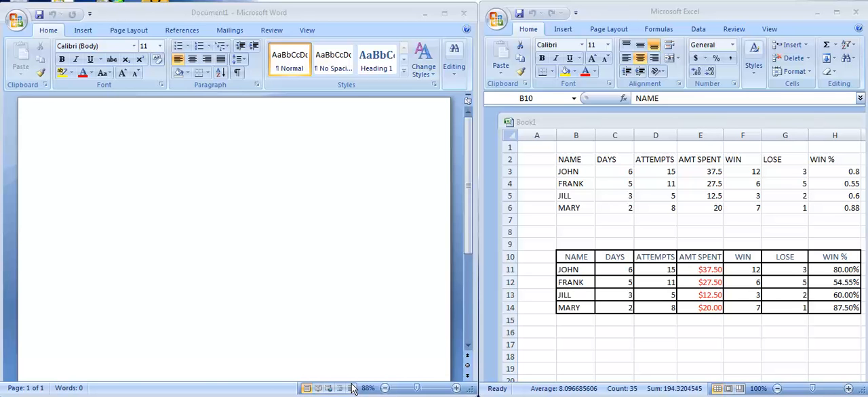
Set the Excel worksheet's zoom to 50% and return it to 100%
click(773, 31)
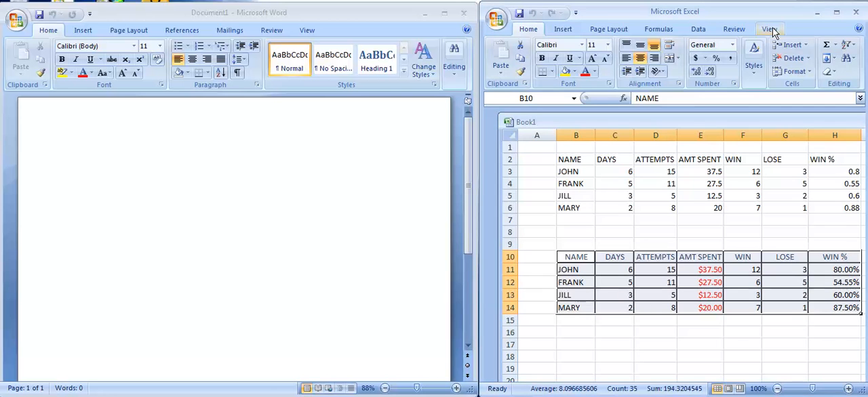
click(769, 29)
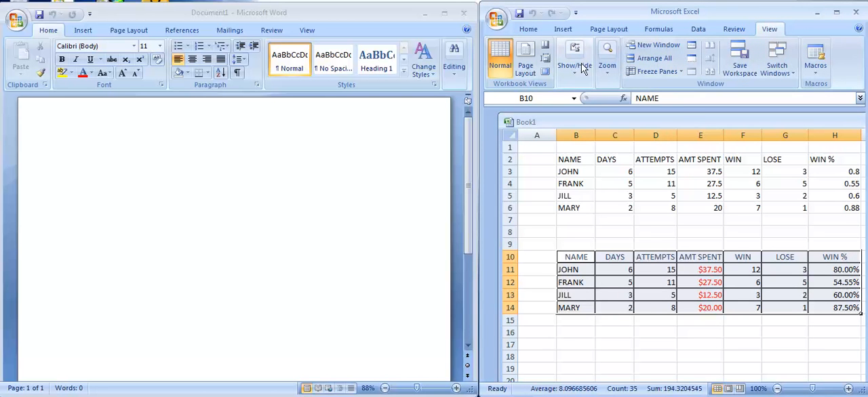
click(608, 70)
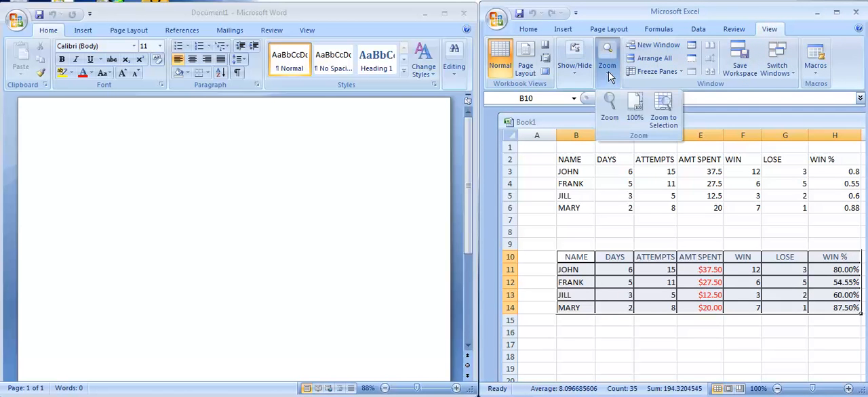
click(610, 119)
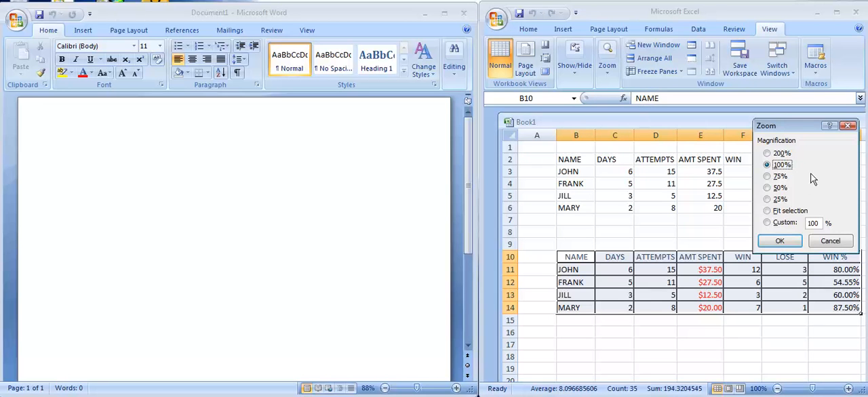
click(767, 189)
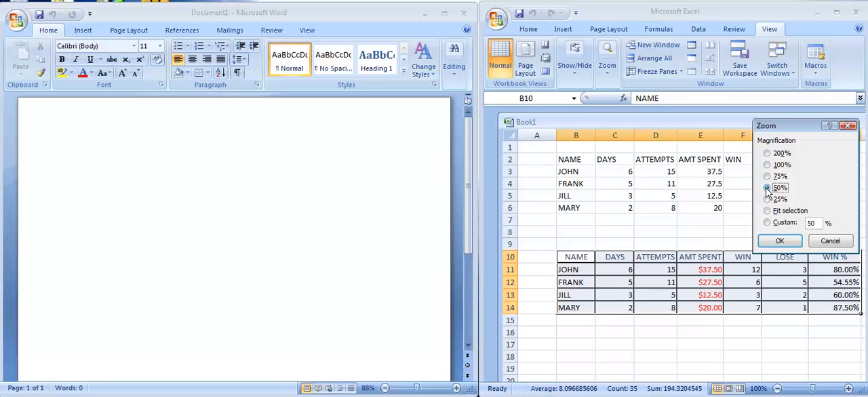
click(787, 240)
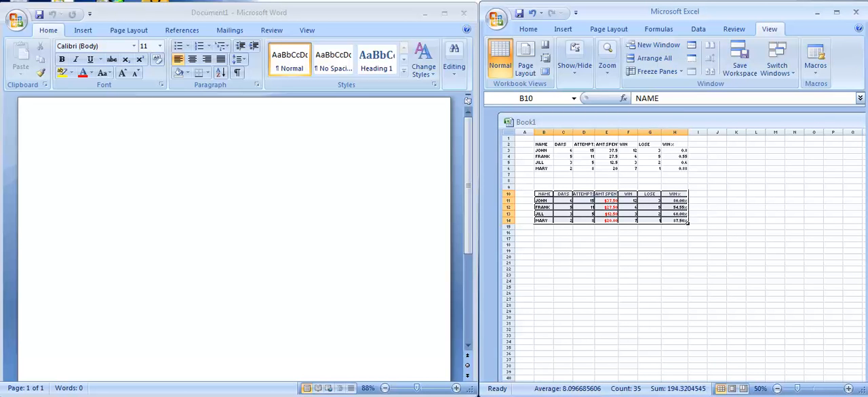
click(610, 72)
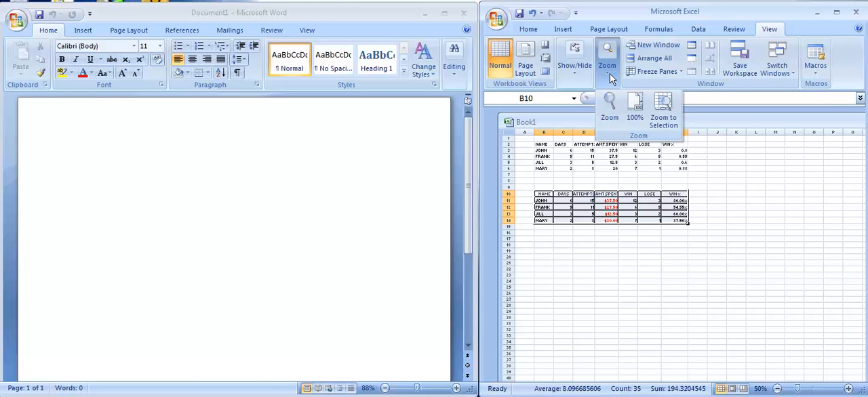
click(637, 111)
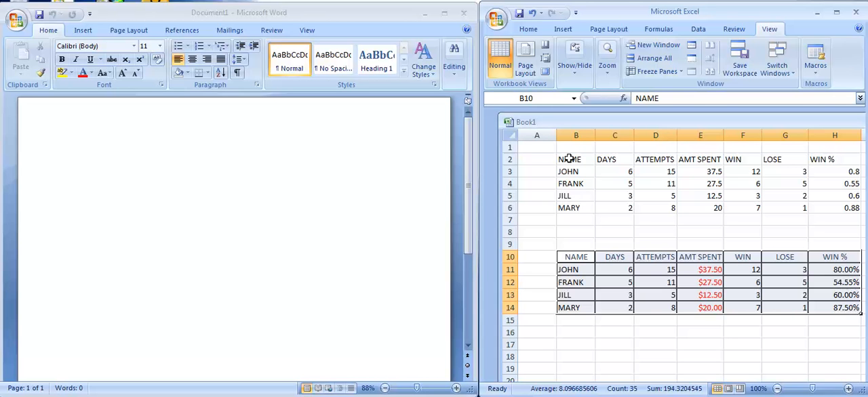
click(569, 159)
drag(569, 159, 827, 208)
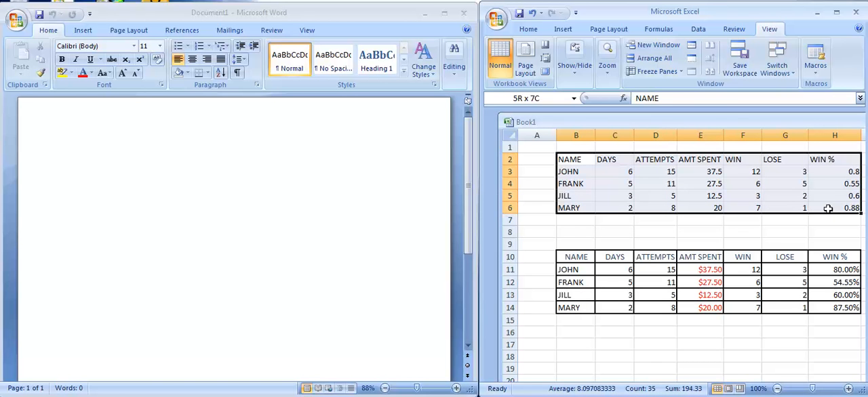
drag(828, 208, 828, 208)
right_click(797, 188)
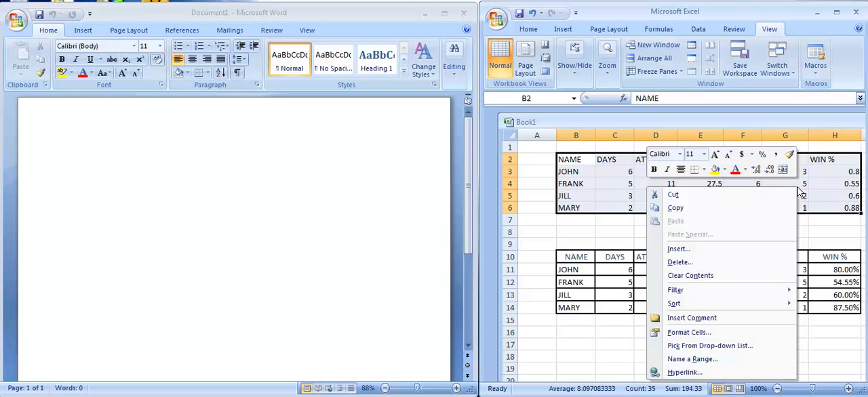
click(730, 208)
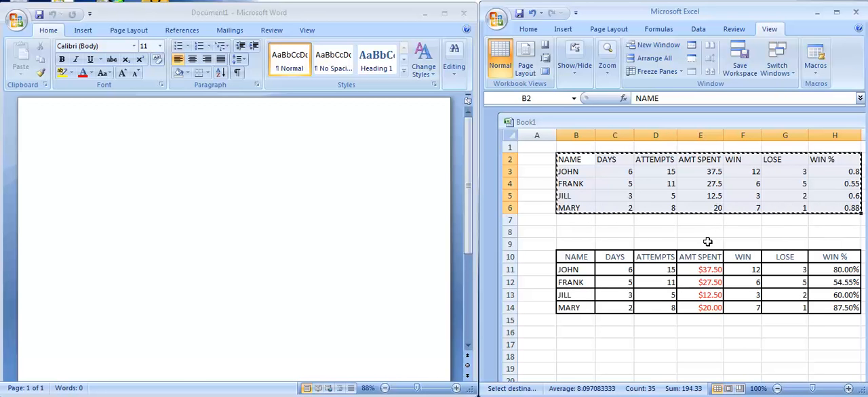
click(656, 185)
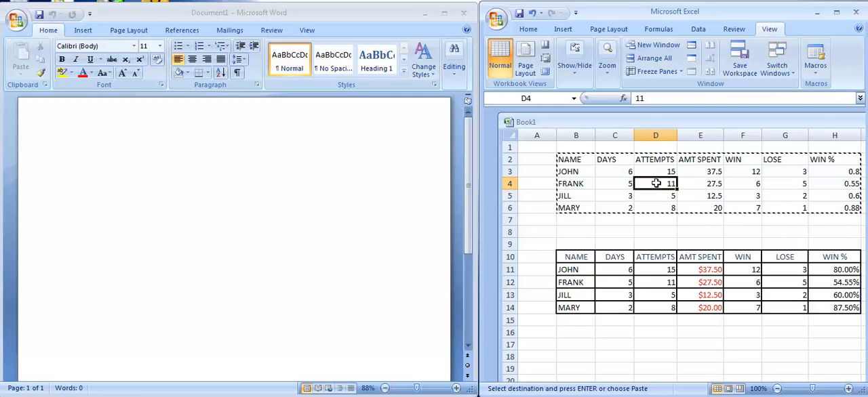
double_click(655, 183)
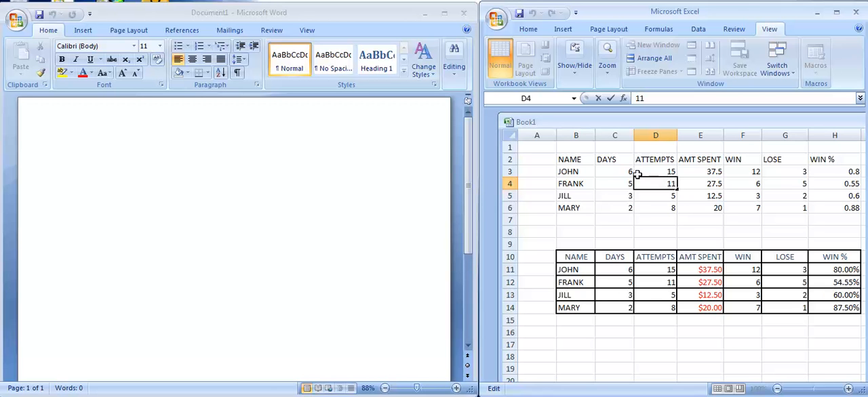
Copy the unformatted table in B2:H6 of the worksheet
click(581, 162)
drag(581, 162, 838, 215)
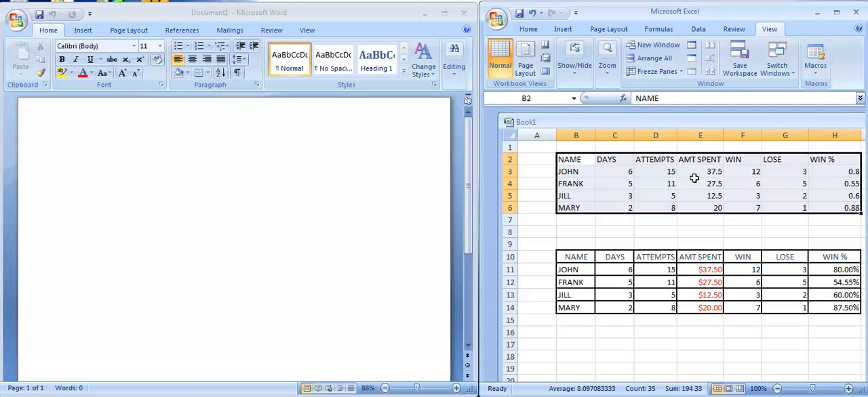
right_click(667, 176)
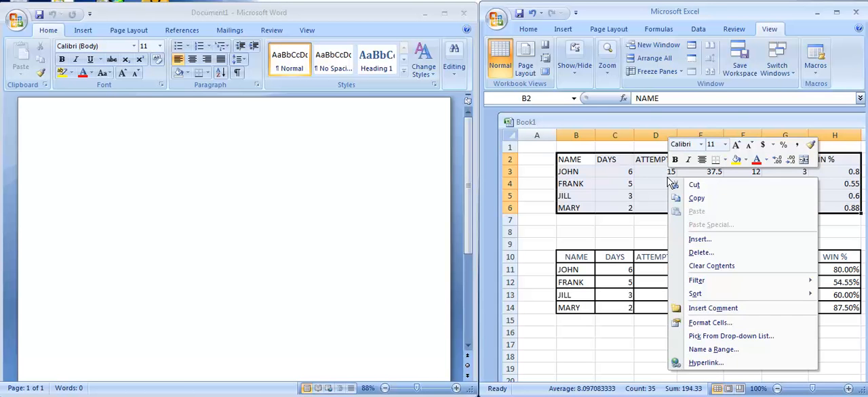
click(694, 198)
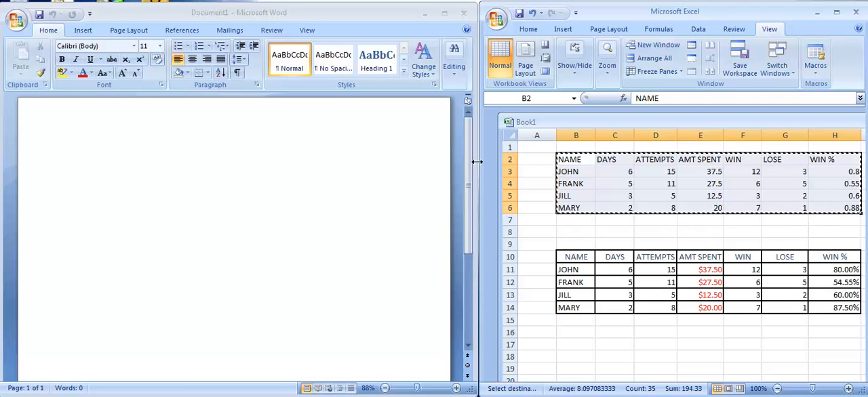
Switch to the blank Word document and move the insertion point down by adding empty lines at its start
click(95, 154)
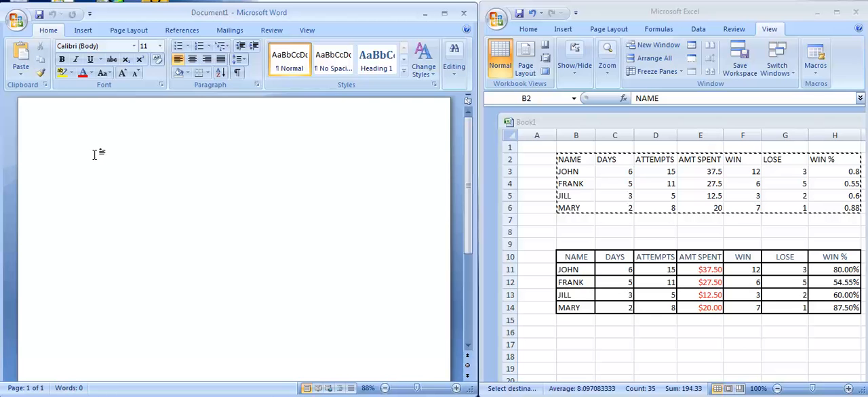
key(ctrl+v)
key(Return)
key(Return)
key(Tab)
Paste the copied unformatted table below the empty lines in the Word document
right_click(71, 196)
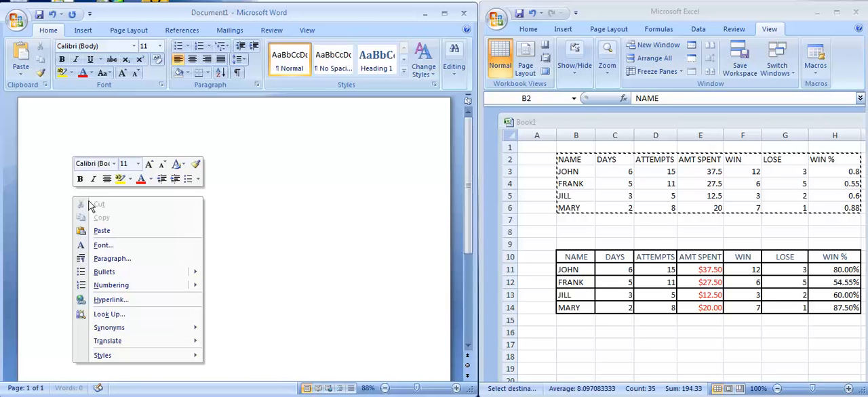
click(102, 231)
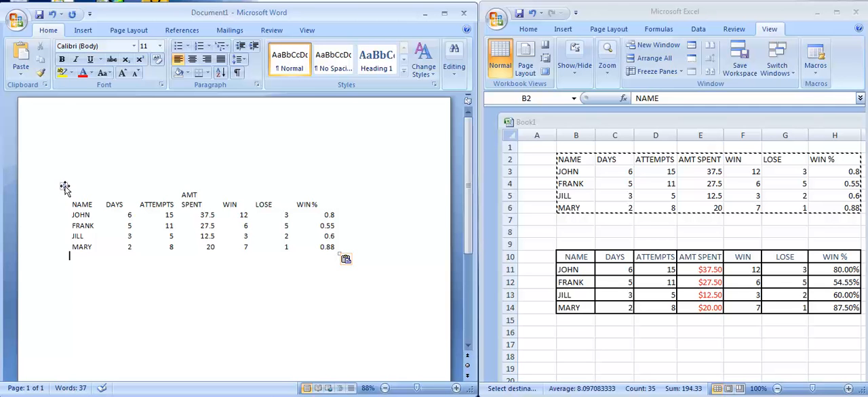
Reposition the pasted table on the page and try to make it taller from its lower corner
click(63, 185)
drag(63, 186, 86, 186)
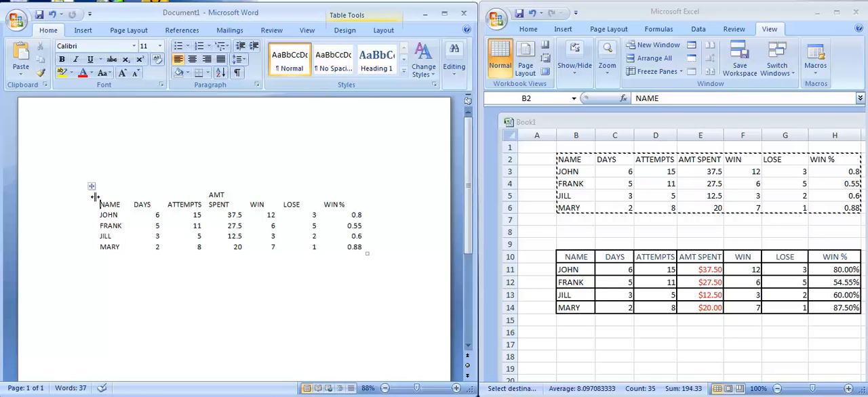
drag(90, 186, 88, 215)
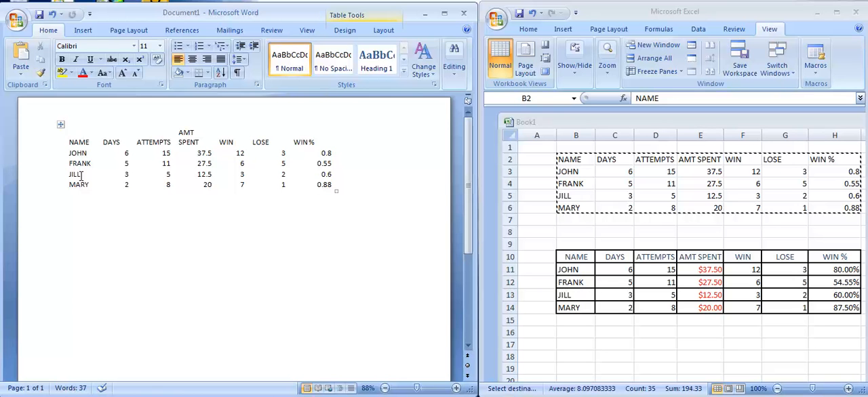
drag(60, 124, 96, 157)
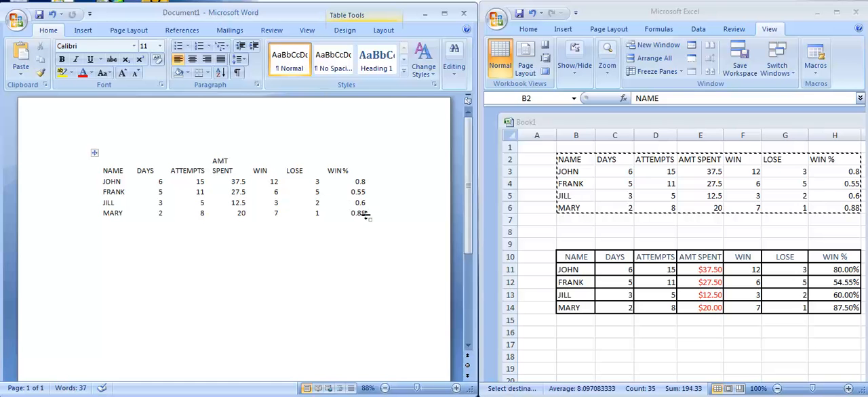
drag(372, 222, 370, 243)
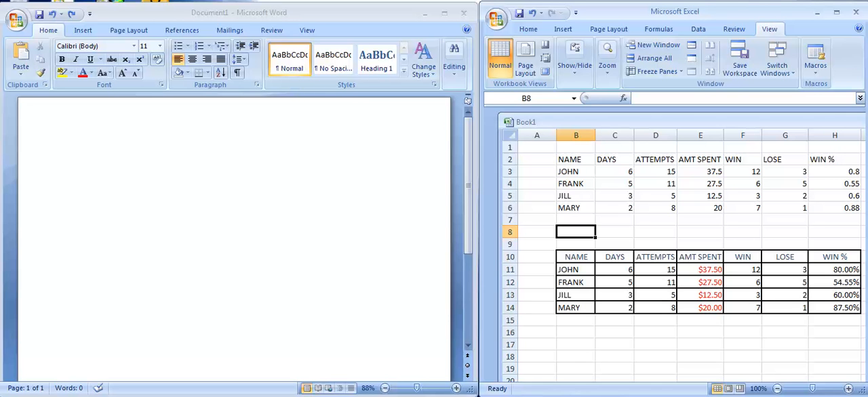
Compare the AMT SPENT entries in Excel cells E3 and E11, and examine the ATTEMPTS cell D11 that feeds the formula
click(575, 159)
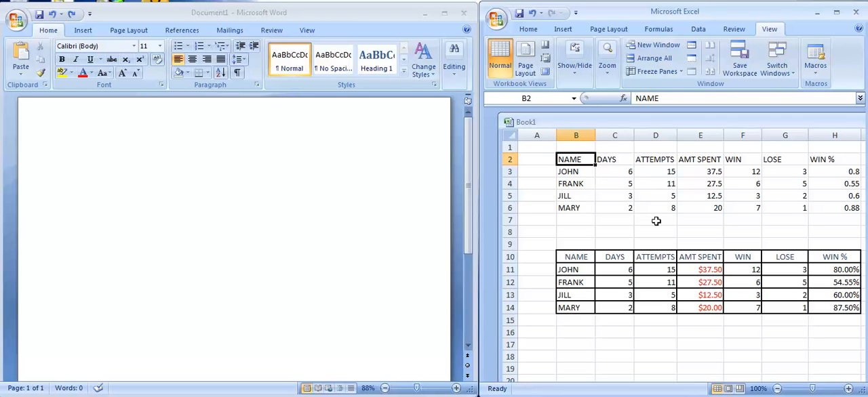
click(708, 171)
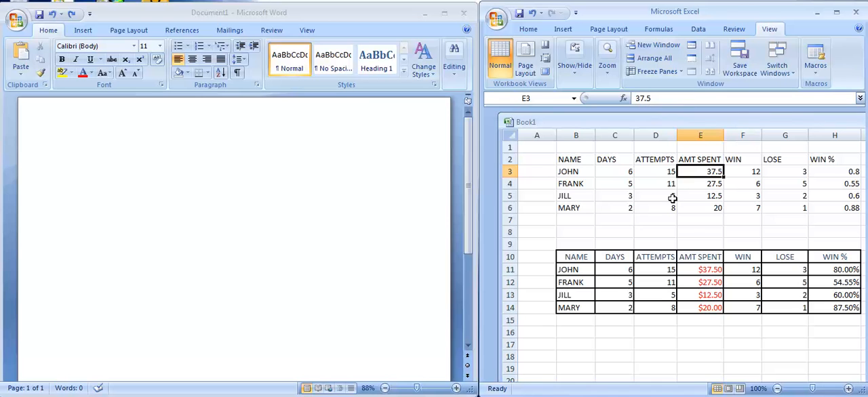
click(701, 270)
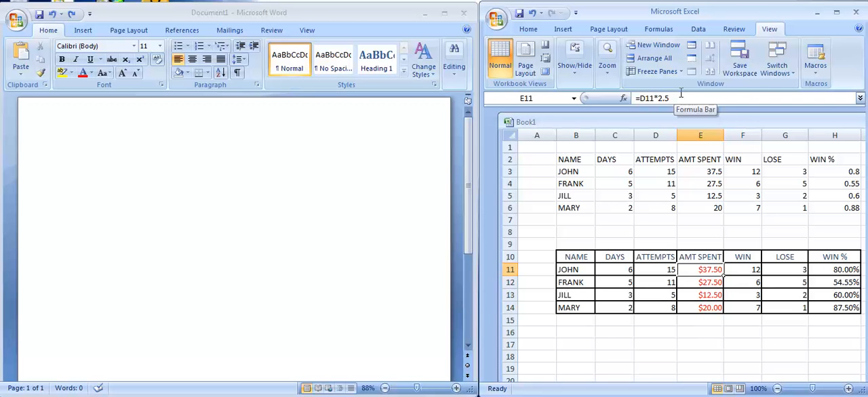
click(662, 272)
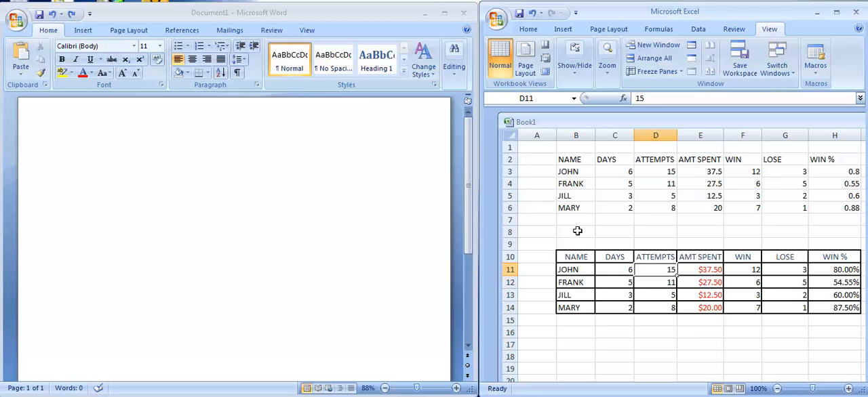
Copy the formatted, bordered table in B10:H14 of the worksheet
drag(568, 257, 828, 307)
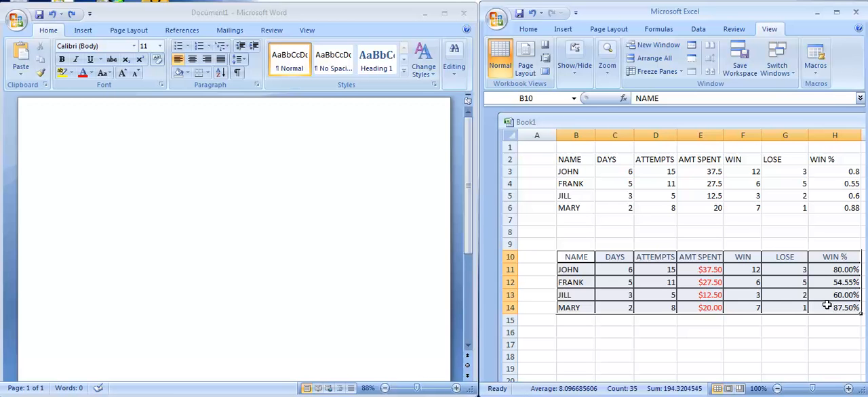
right_click(771, 282)
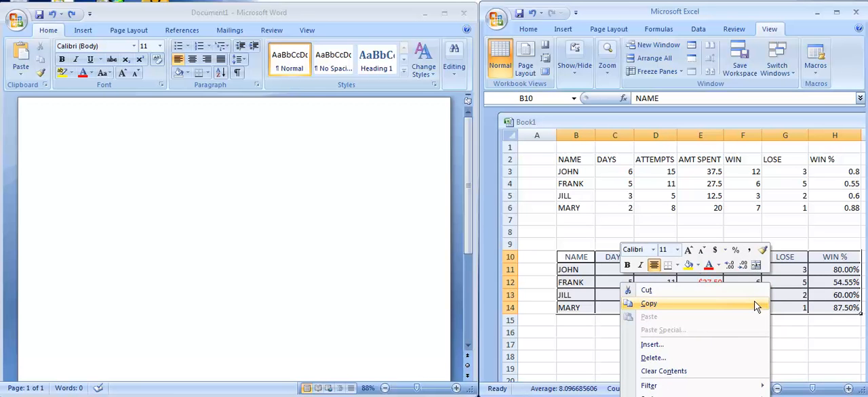
click(755, 303)
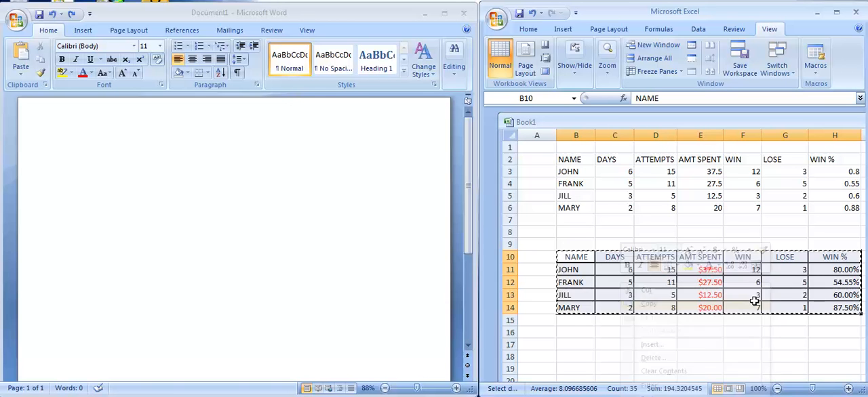
Paste the copied table into the Word document using the option Keep Source Formatting and Link to Excel
click(135, 185)
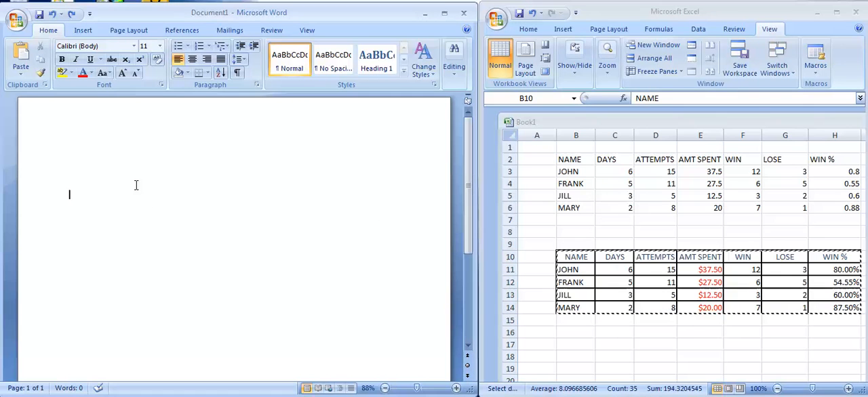
right_click(71, 198)
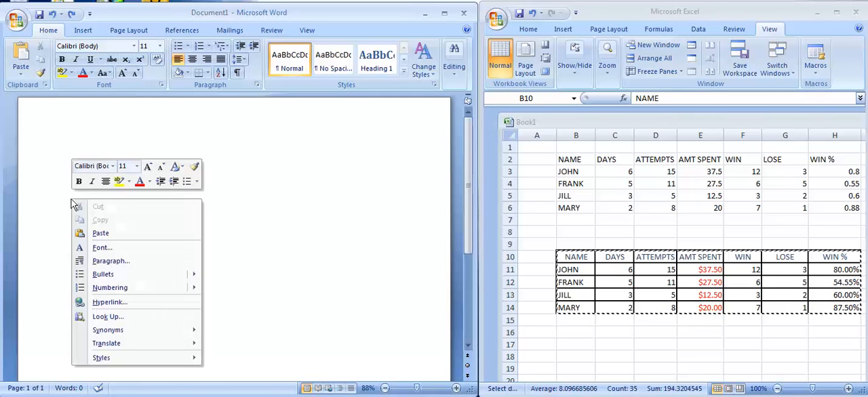
click(100, 233)
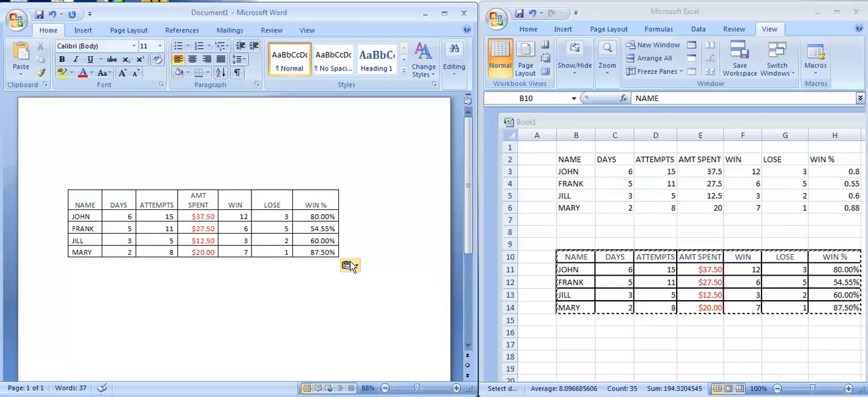
click(357, 267)
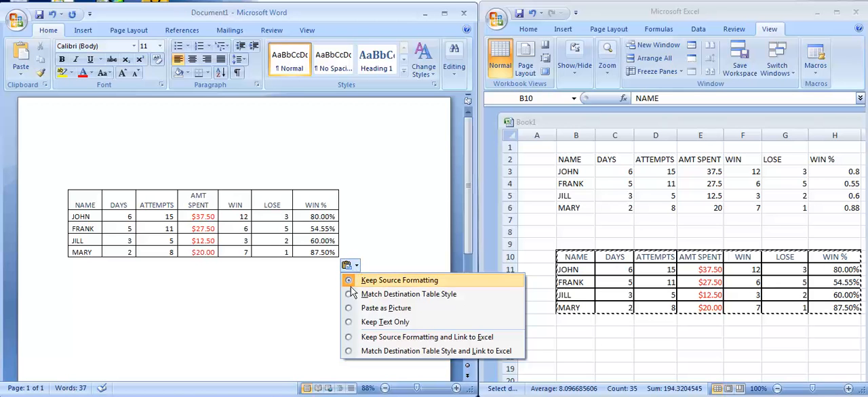
click(347, 338)
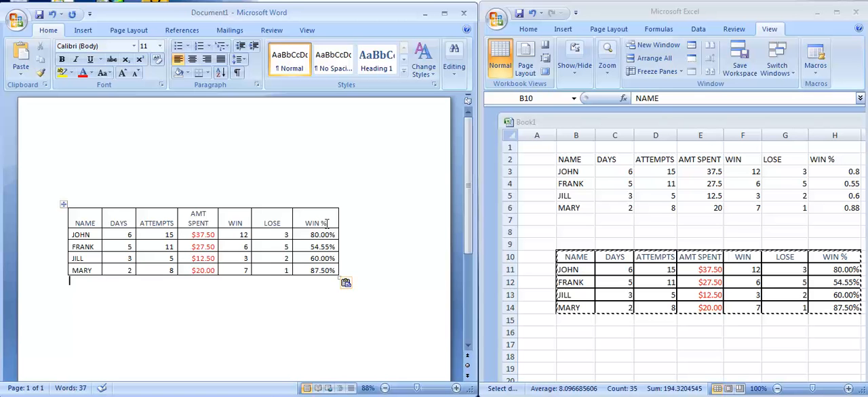
Set JOHN's ATTEMPTS value in cell D11 of the Excel worksheet to 30
double_click(660, 270)
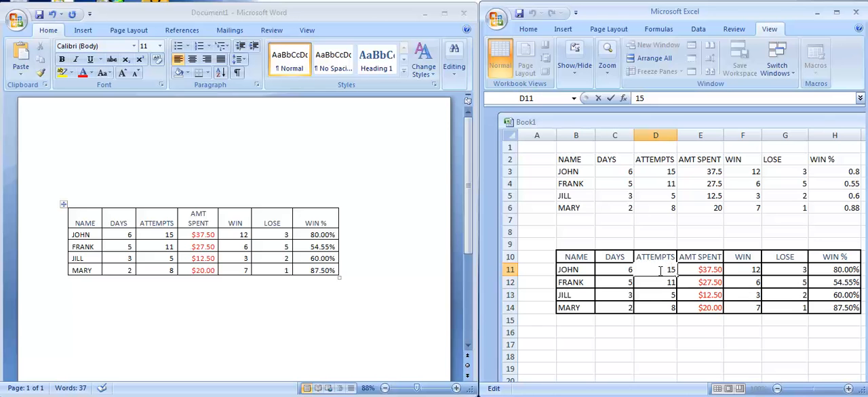
key(BackSpace)
text(30)
key(Return)
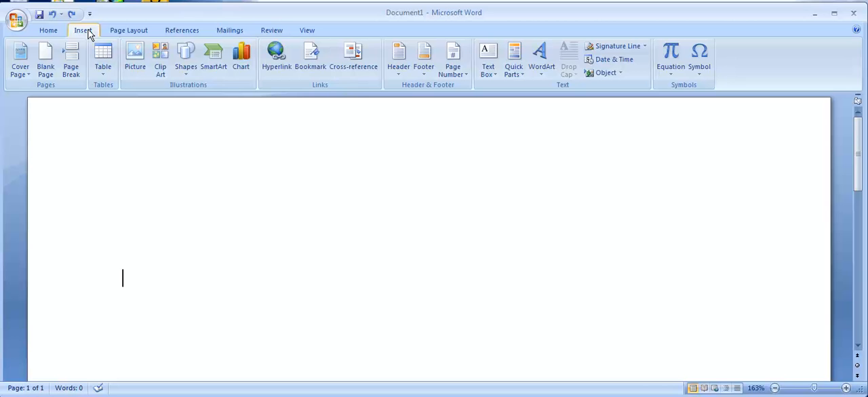
Insert an embedded Excel spreadsheet into the blank Word document at the text cursor
click(105, 78)
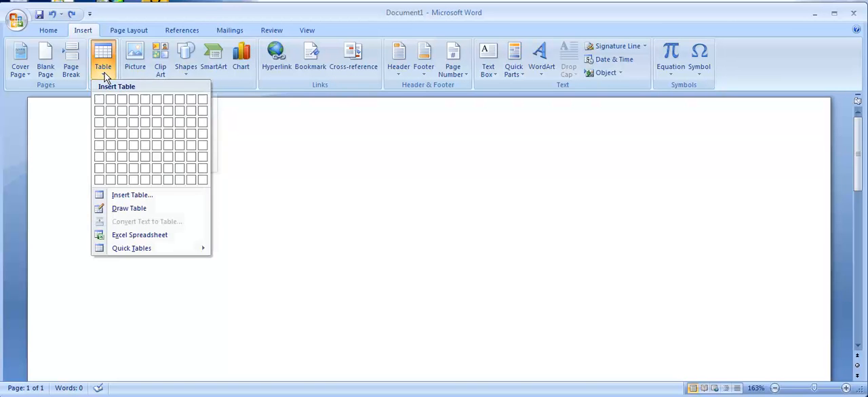
click(140, 237)
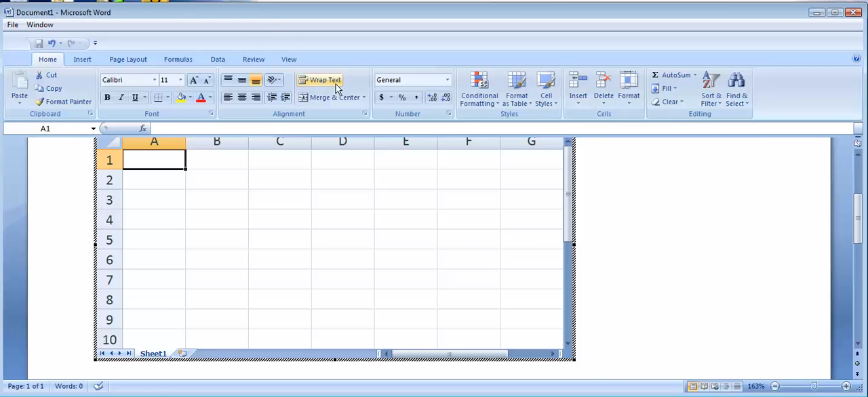
Try starting a formula with =e in cell A1 of the embedded spreadsheet, and leave the spreadsheet for the document page
click(166, 128)
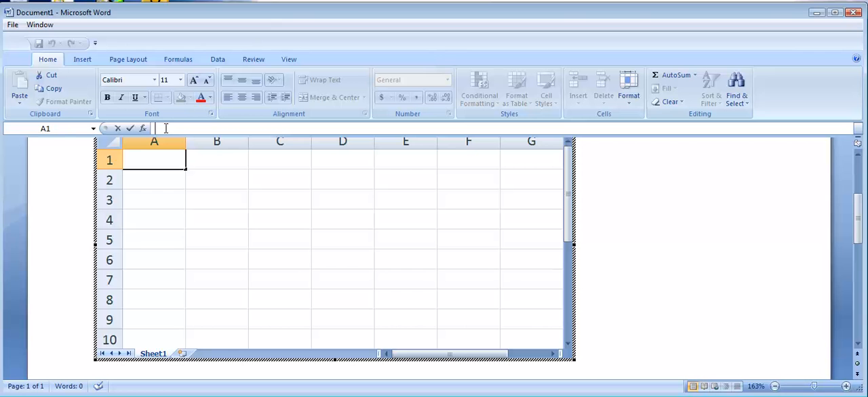
text(=)
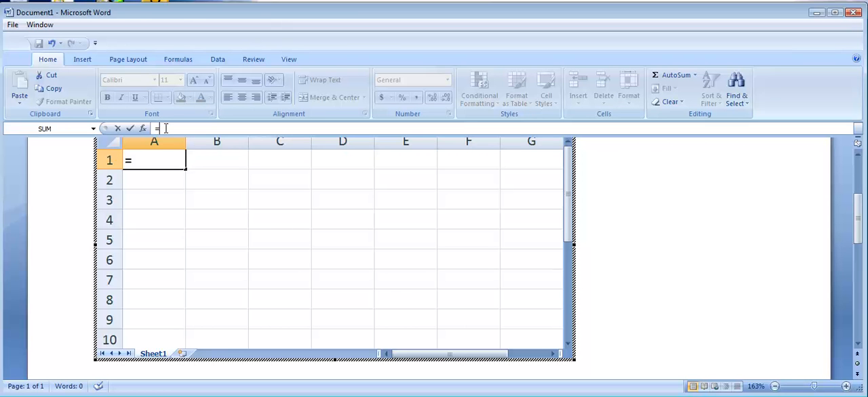
text(e)
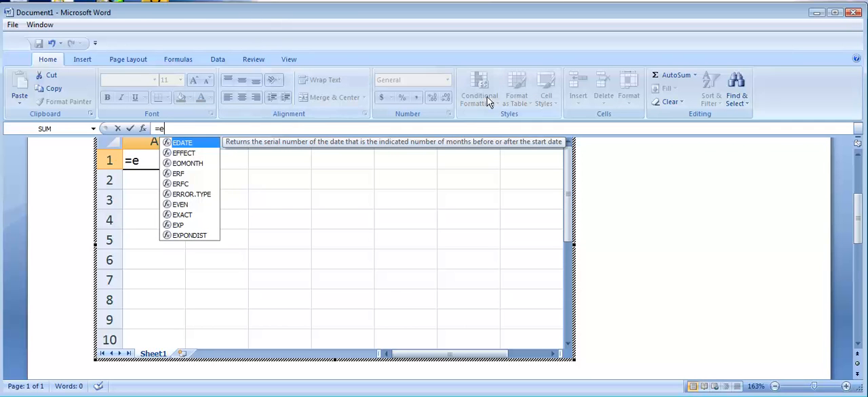
click(636, 214)
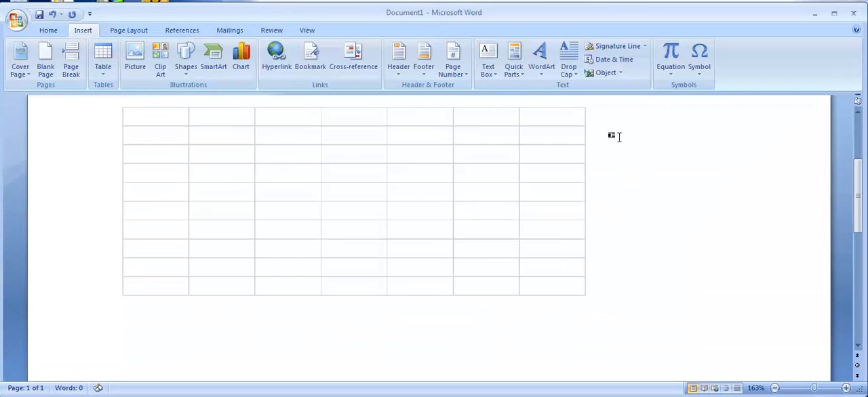